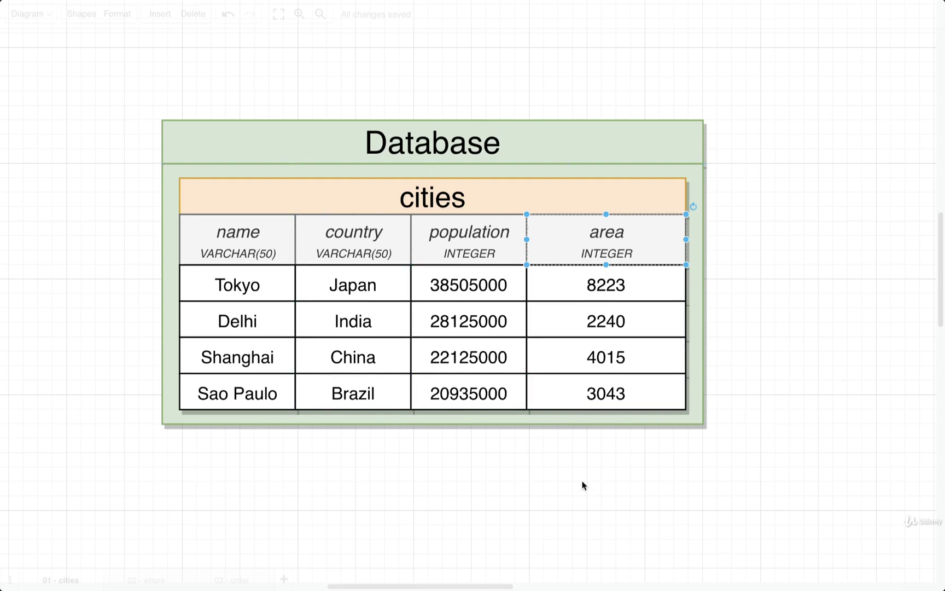
# - Switch desktops over to the pg-sql.com query editor
pyautogui.hotkey('ctrl', 'Right')
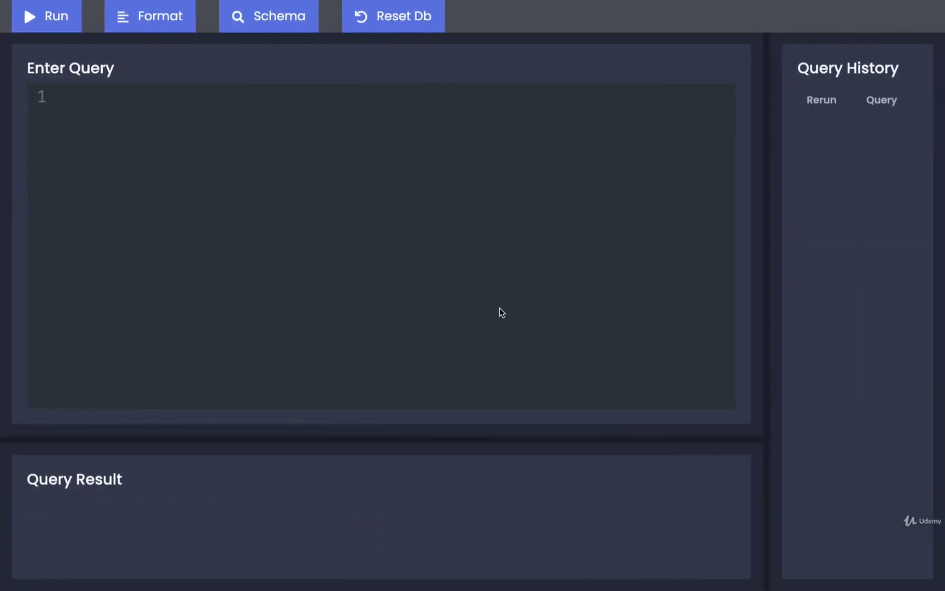
pyautogui.write('SELEC')
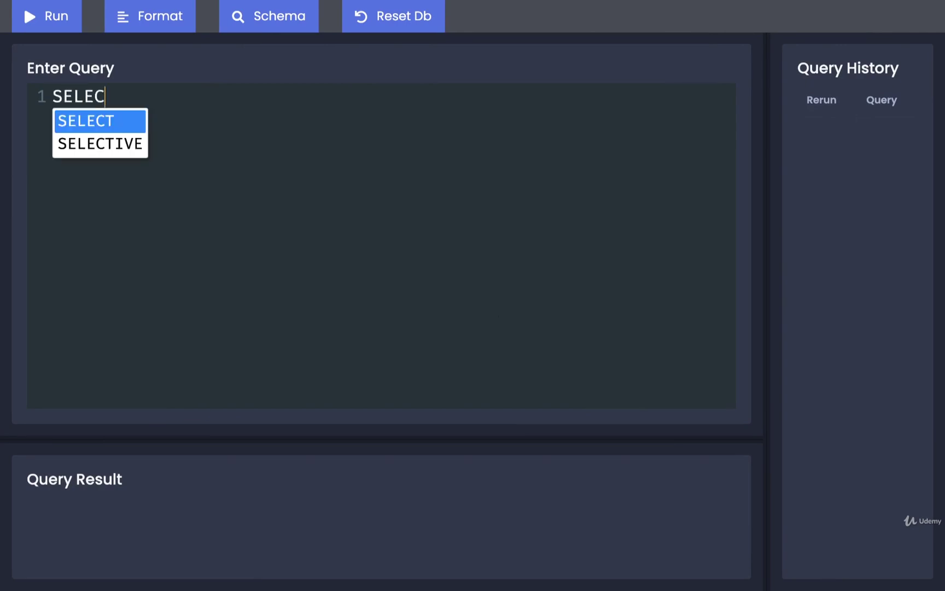
pyautogui.write('T name, area ')
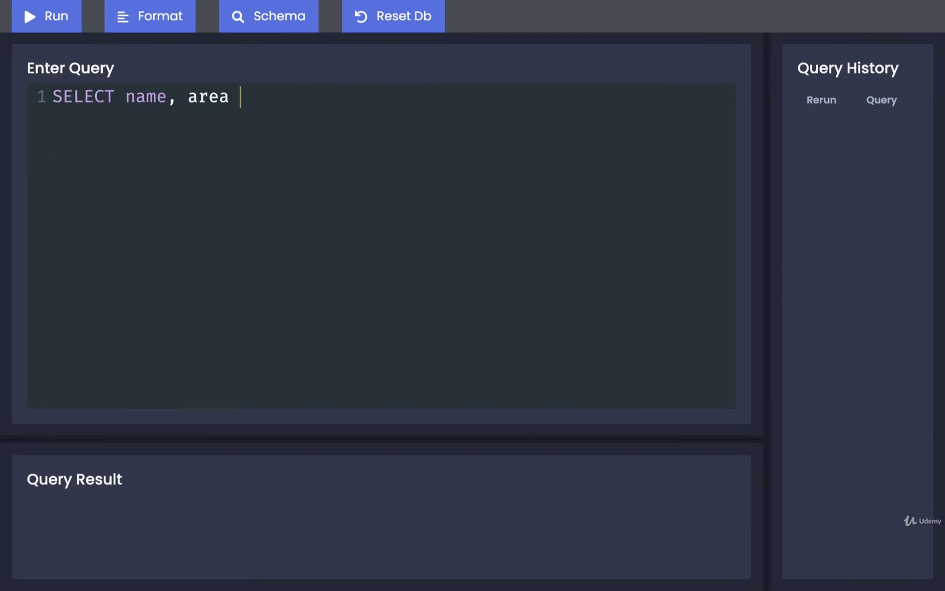
pyautogui.write('FROM cities')
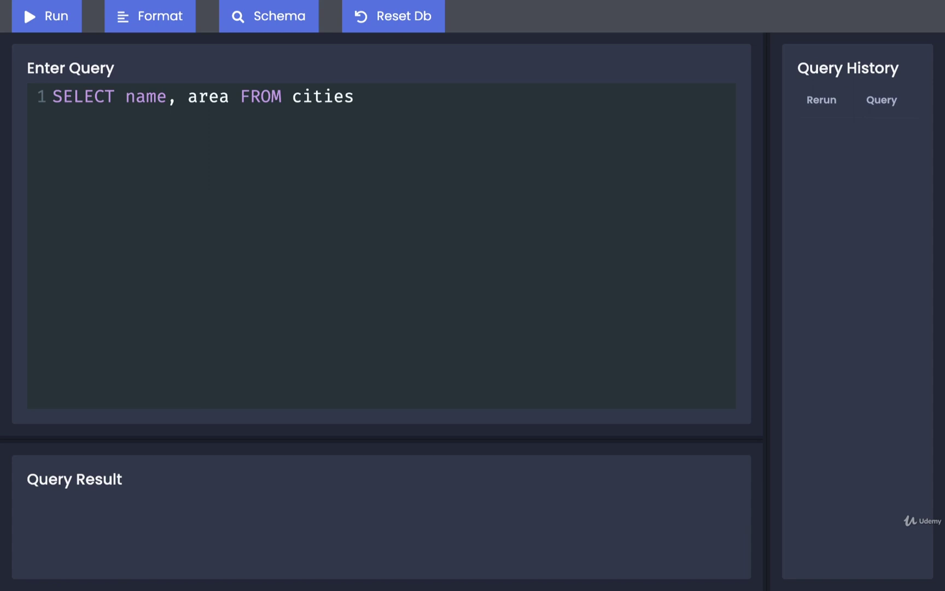
pyautogui.write(' WHERE')
pyautogui.write('area > ')
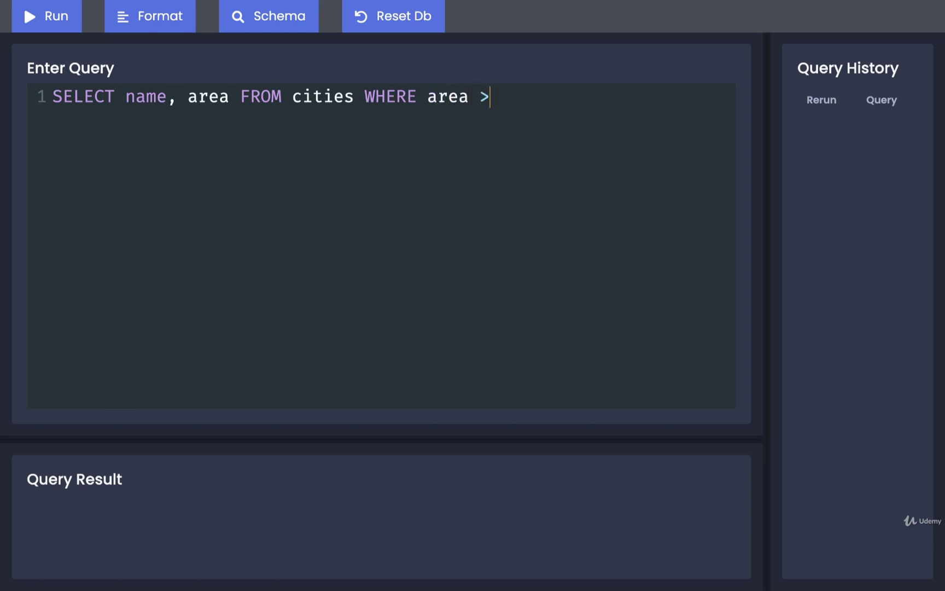
pyautogui.write('4000;')
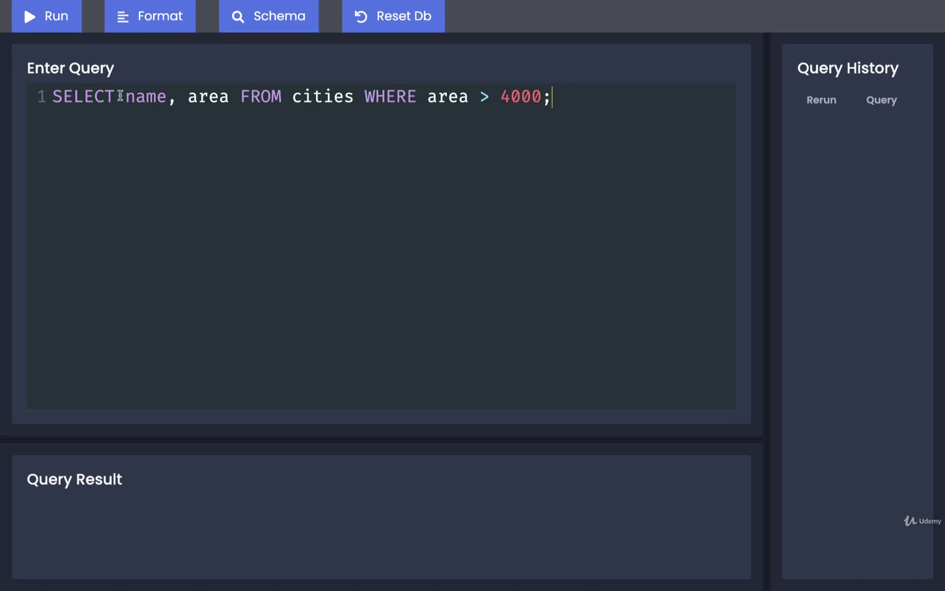
# - Run the area query, enlarge the results pane, and highlight a returned city name
pyautogui.hotkey('ctrl', 'Return')
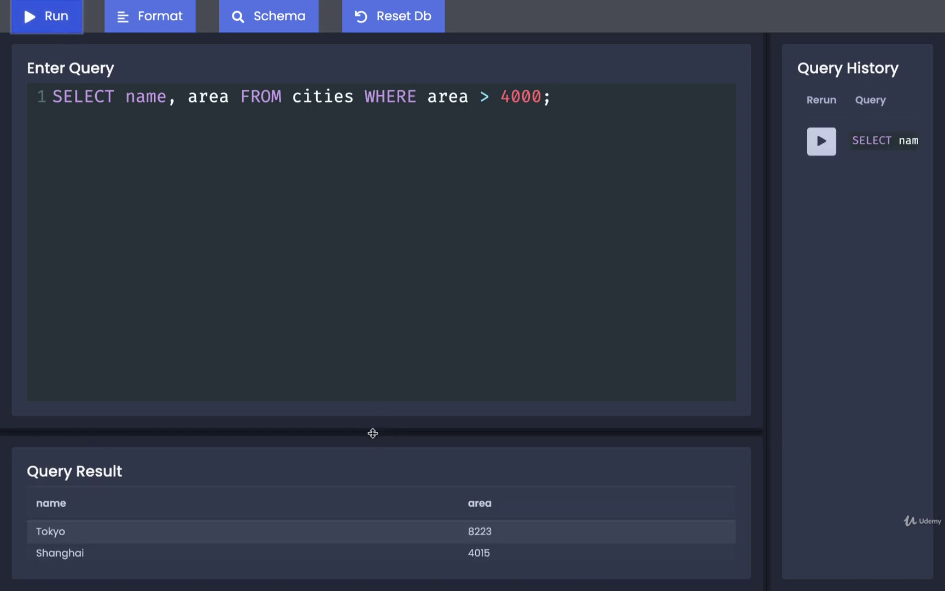
pyautogui.moveTo(371, 427); pyautogui.dragTo(384, 260)
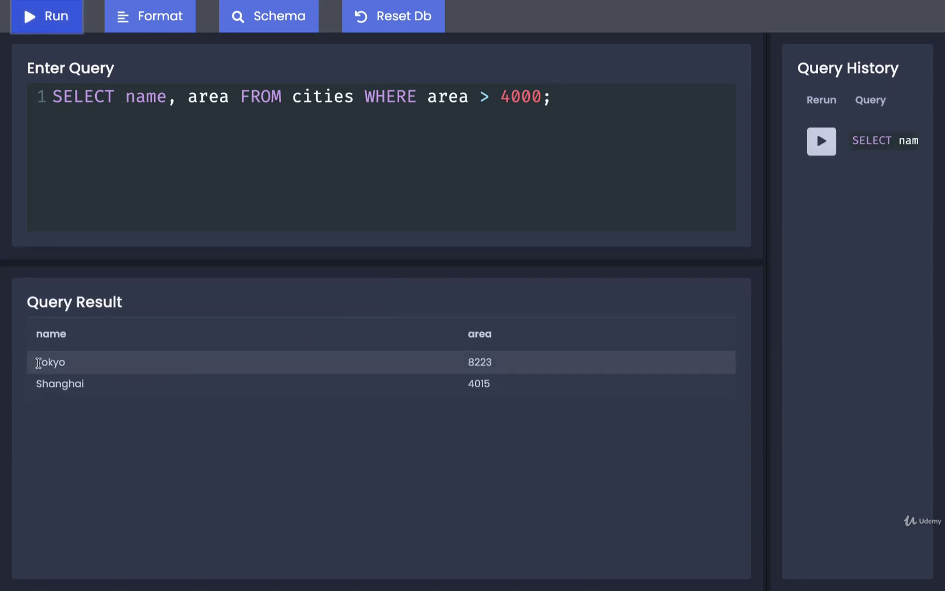
pyautogui.moveTo(32, 361)
pyautogui.mouseDown()
pyautogui.moveTo(71, 360)
pyautogui.moveTo(87, 387)
pyautogui.mouseUp()
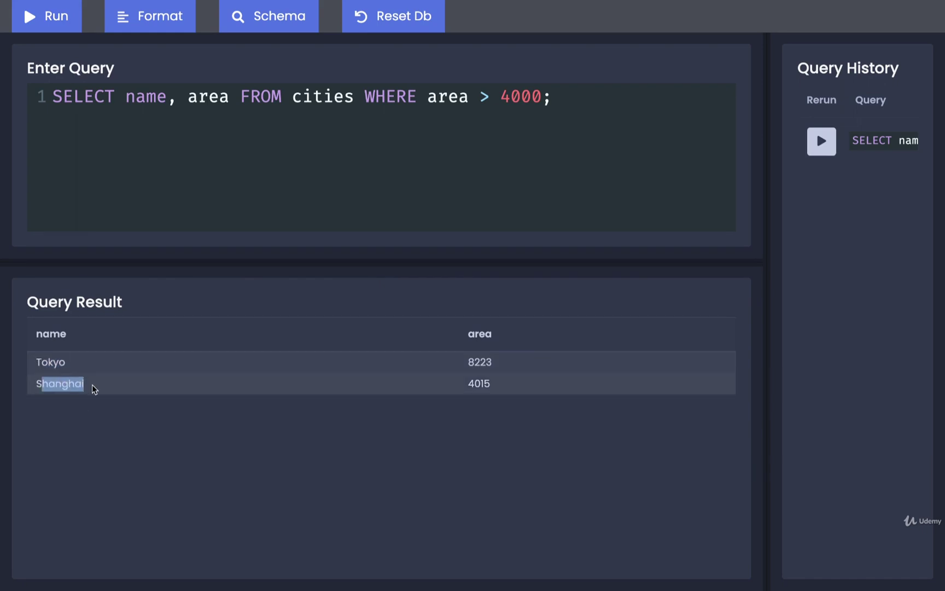
pyautogui.click(500, 420)
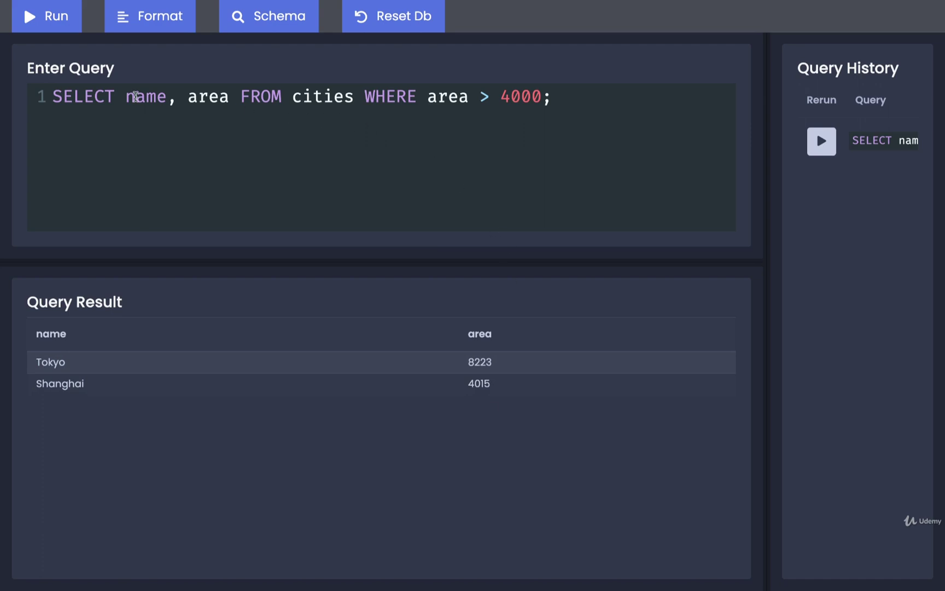
# - Highlight the name, area column list and the whole query, then return to draw.io
pyautogui.moveTo(135, 96); pyautogui.dragTo(576, 104)
pyautogui.click(587, 107)
pyautogui.hotkey('ctrl', 'a')
pyautogui.click(426, 95)
pyautogui.hotkey('ctrl', 'Right')
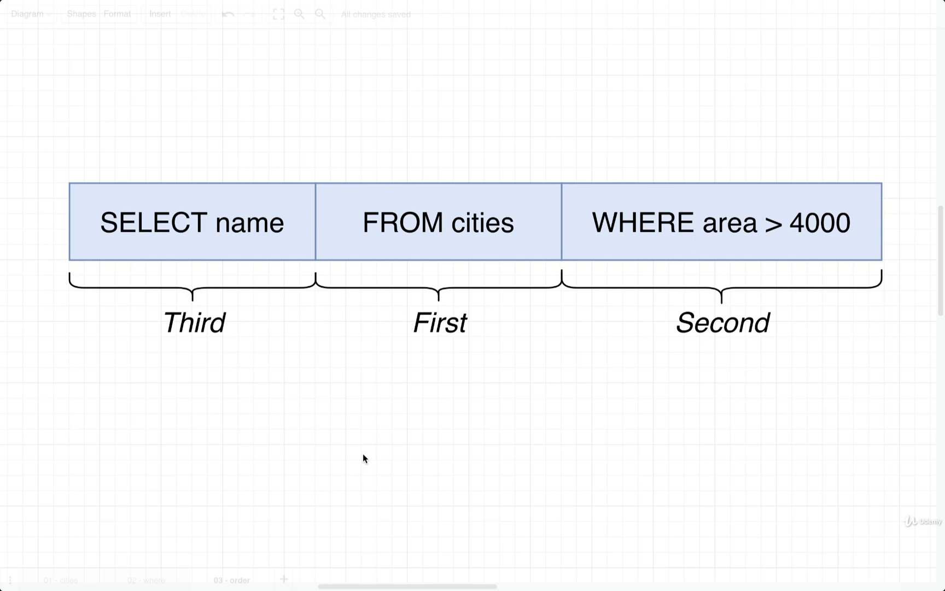
# - Select the 'FROM cities' clause box on the draw.io order diagram
pyautogui.click(521, 199)
pyautogui.click(490, 224)
pyautogui.click(706, 220)
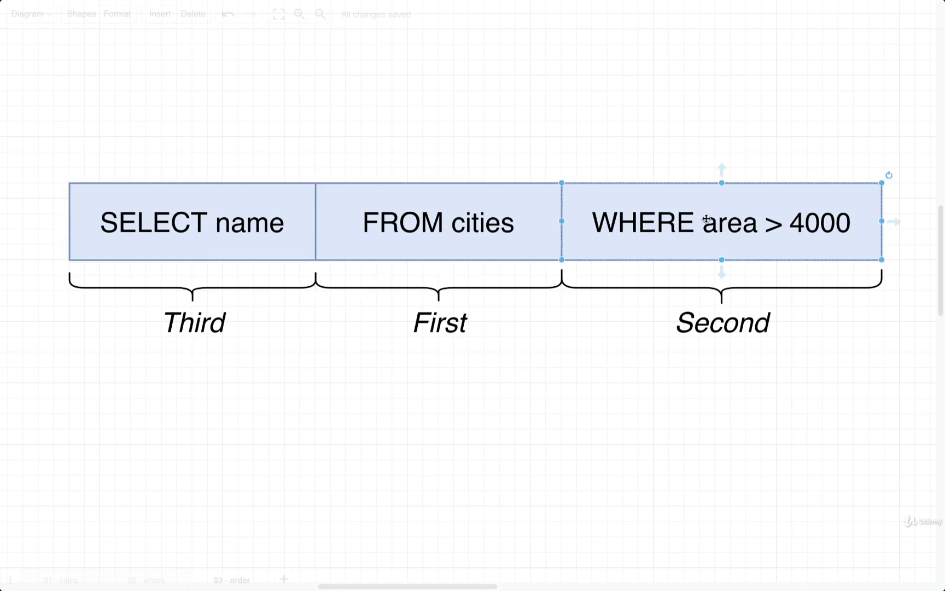
pyautogui.click(102, 255)
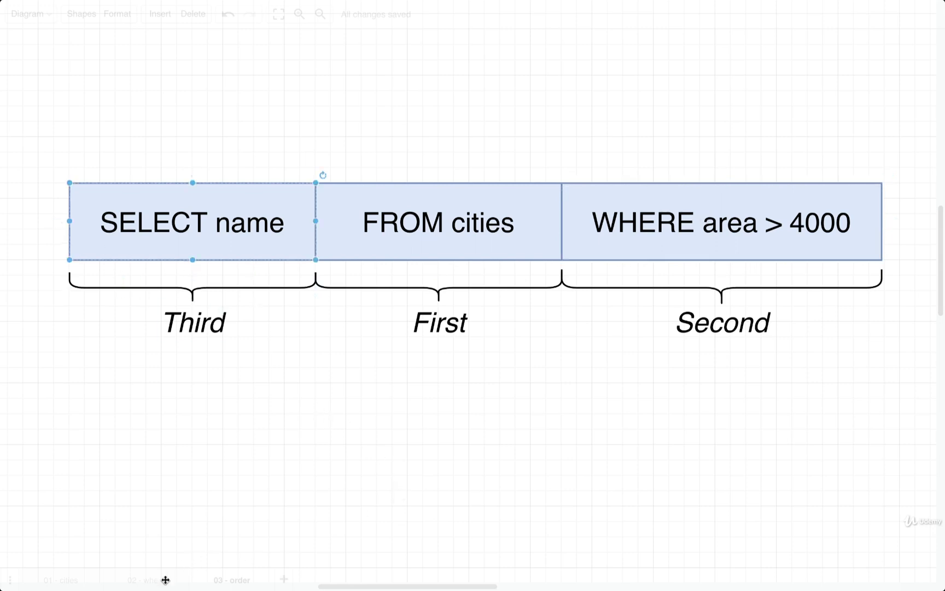